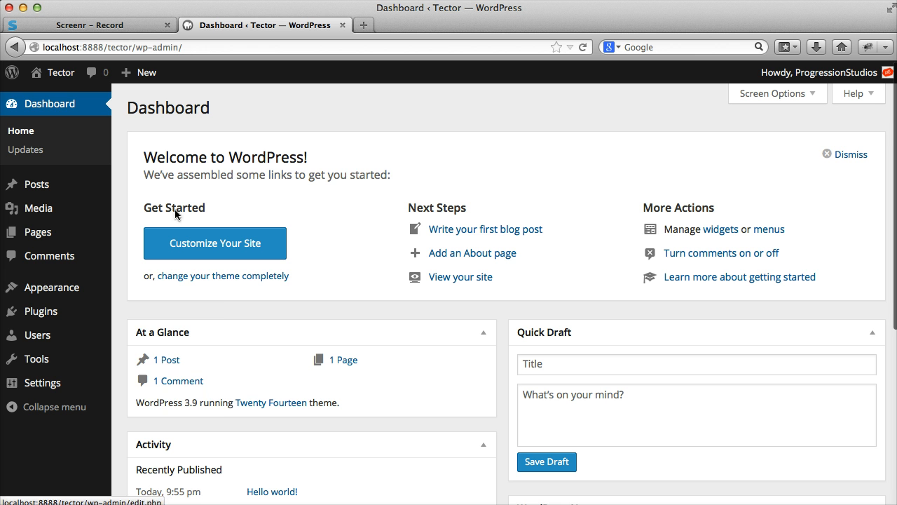
Step: Open the form for uploading a new theme in .zip format from the theme management page
mouse_move(38, 293)
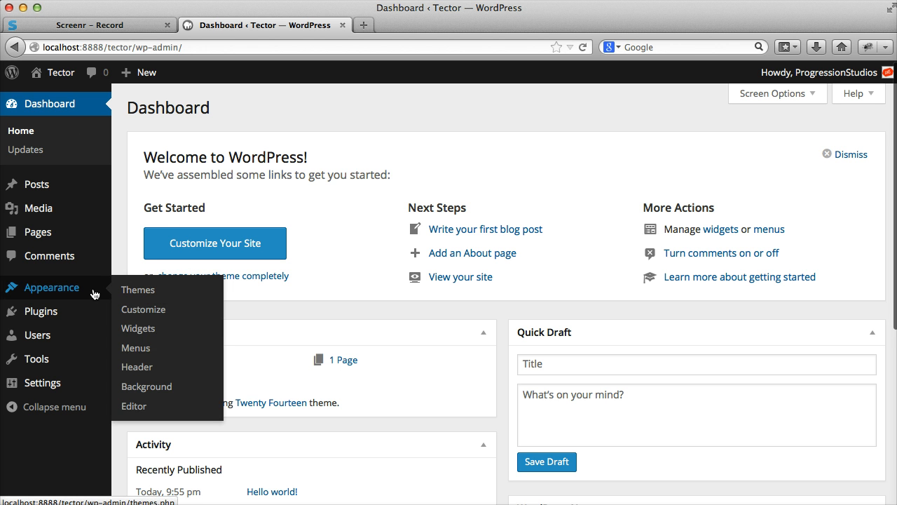
left_click(153, 293)
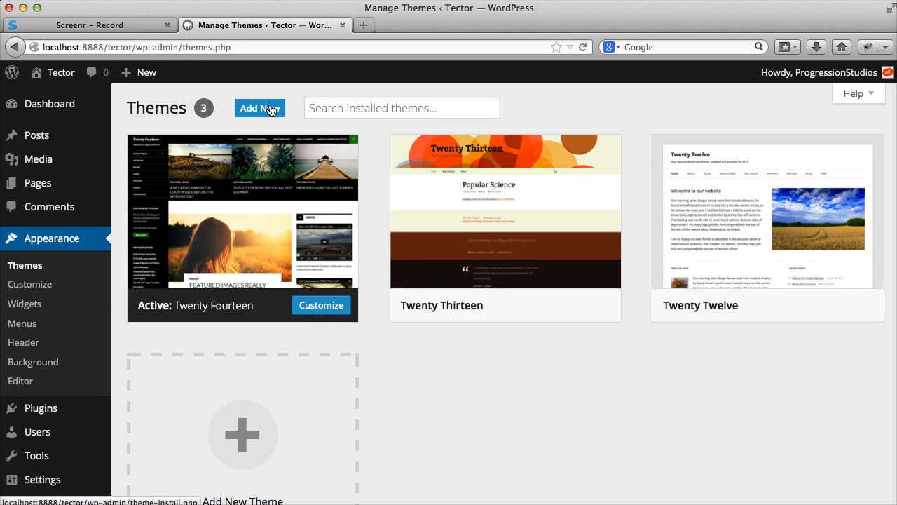
scroll(256, 115, "down", 2)
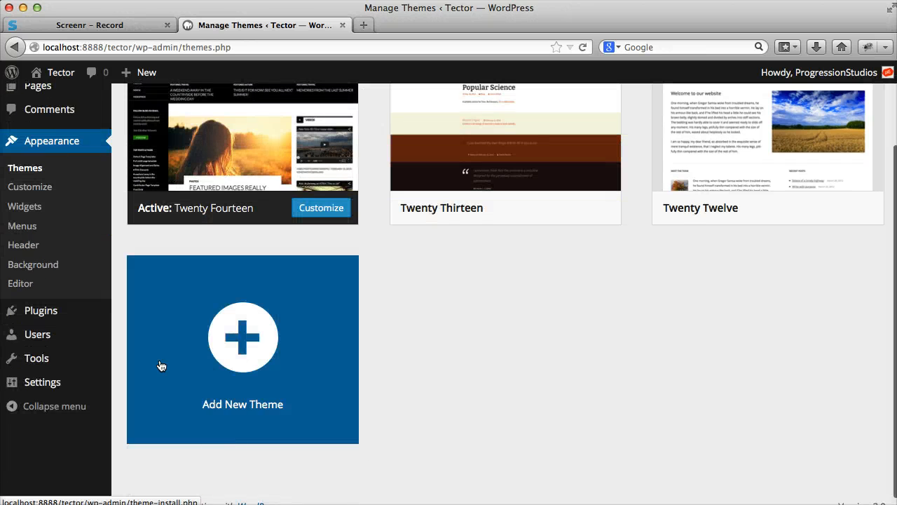
scroll(260, 337, "up", 2)
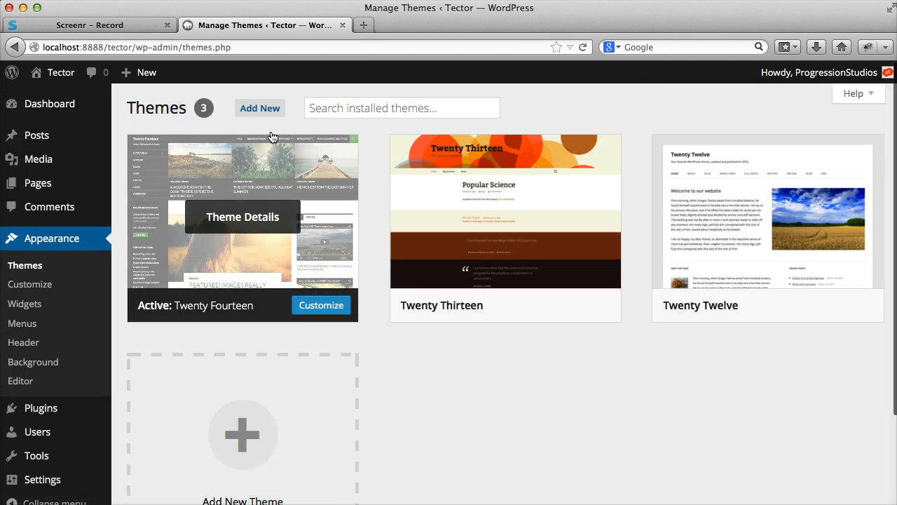
left_click(260, 108)
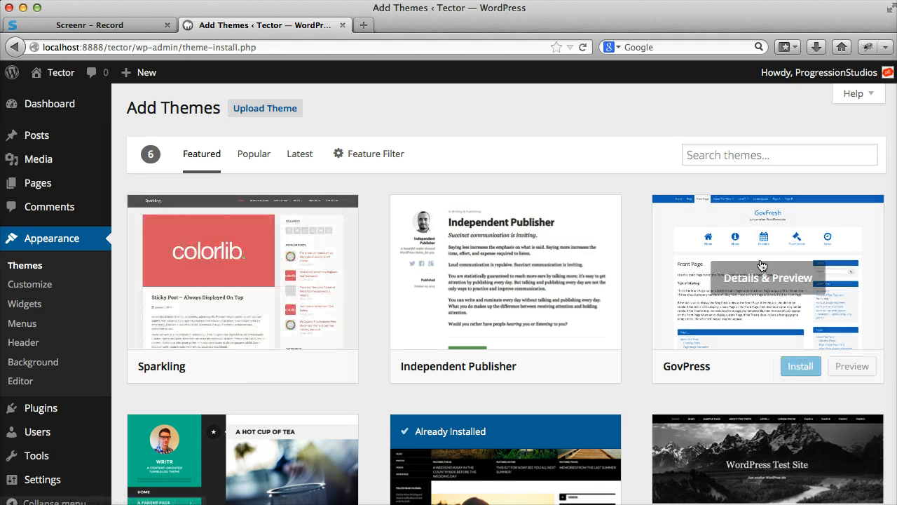
scroll(537, 355, "down", 4)
scroll(336, 191, "up", 4)
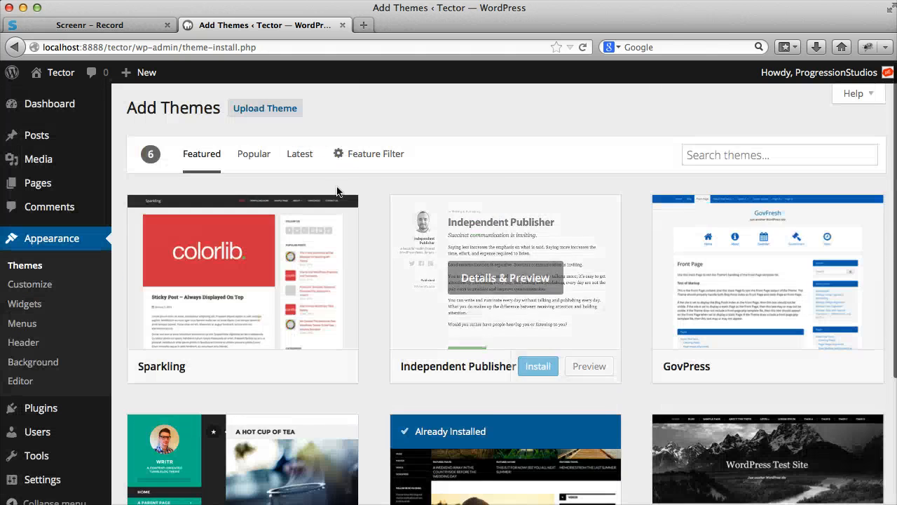
left_click(271, 111)
left_click_drag(291, 166, 708, 174)
left_click(576, 190)
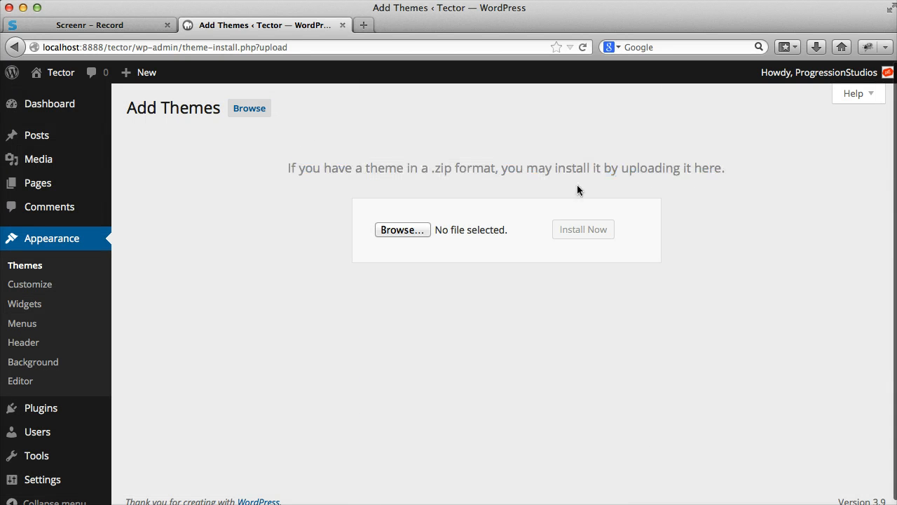
Step: Select tector-wordpress.zip from the Tector – Theme folder and install it as a theme
left_click(416, 228)
left_click_drag(828, 141, 364, 109)
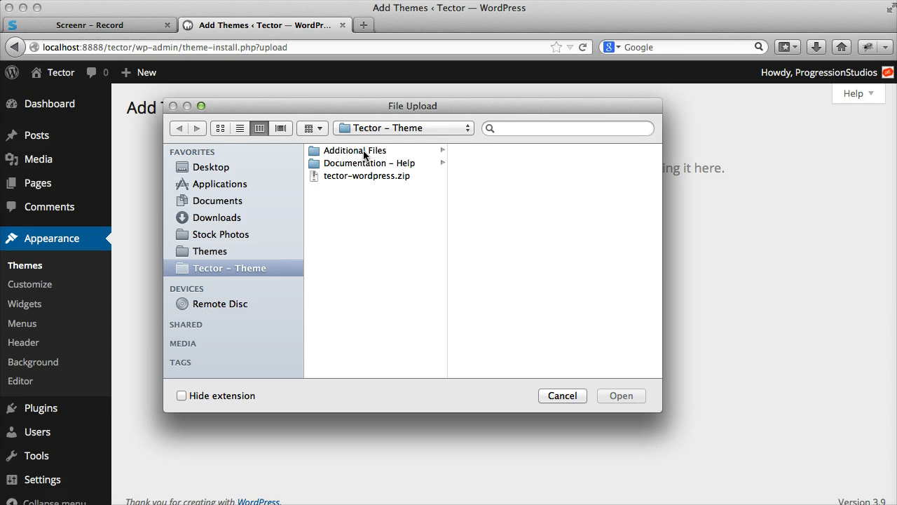
left_click(381, 166)
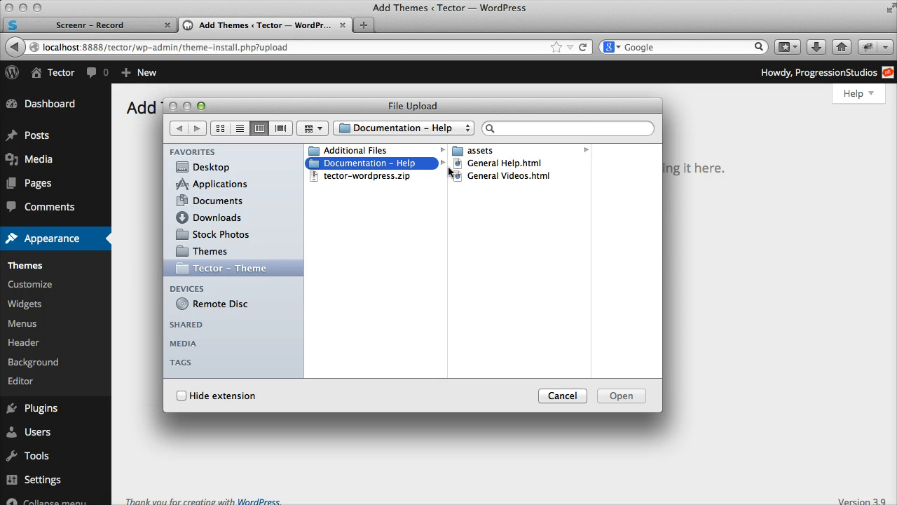
left_click(417, 151)
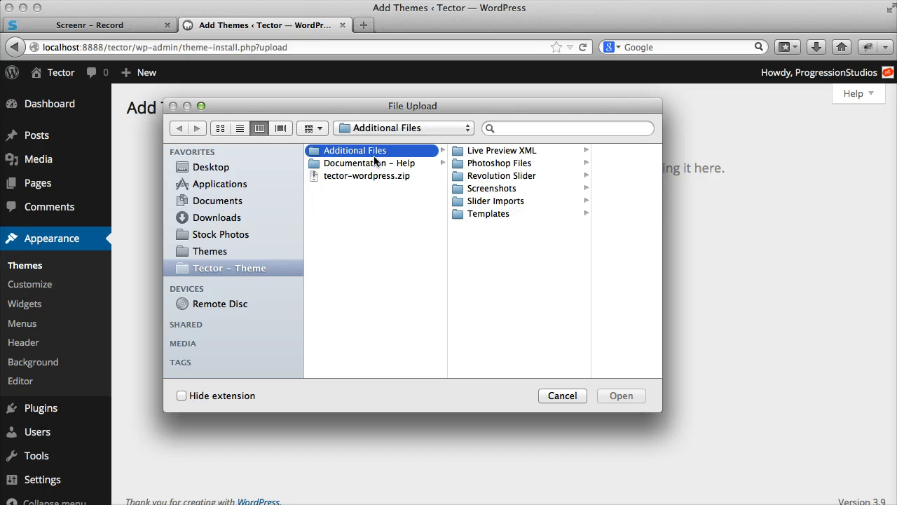
left_click(362, 178)
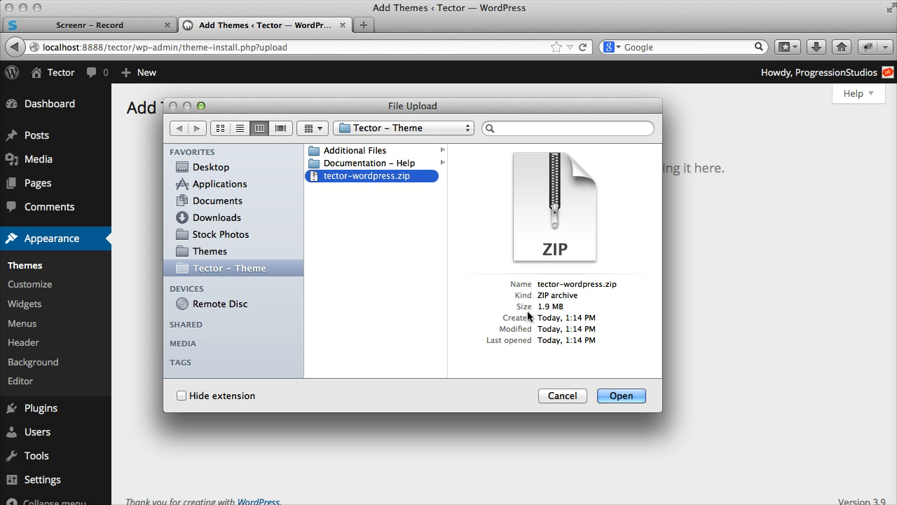
left_click_drag(537, 306, 590, 306)
left_click(590, 306)
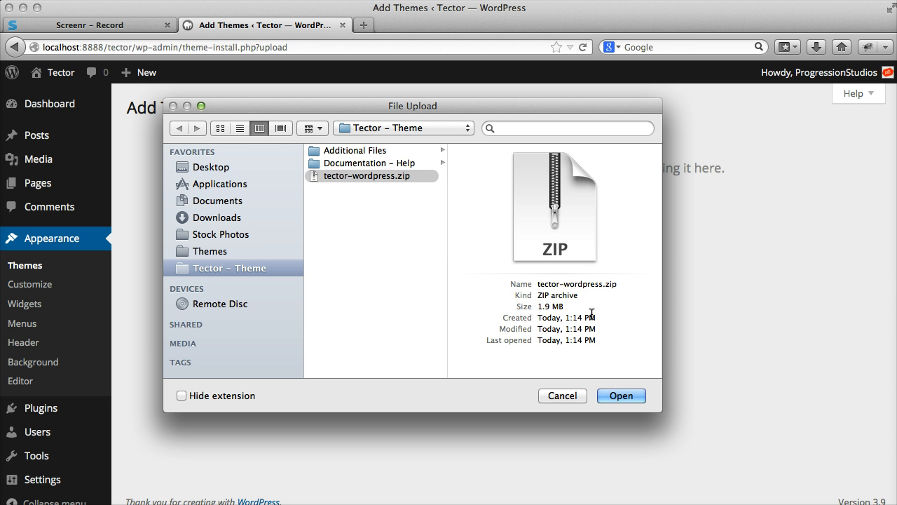
left_click(387, 178)
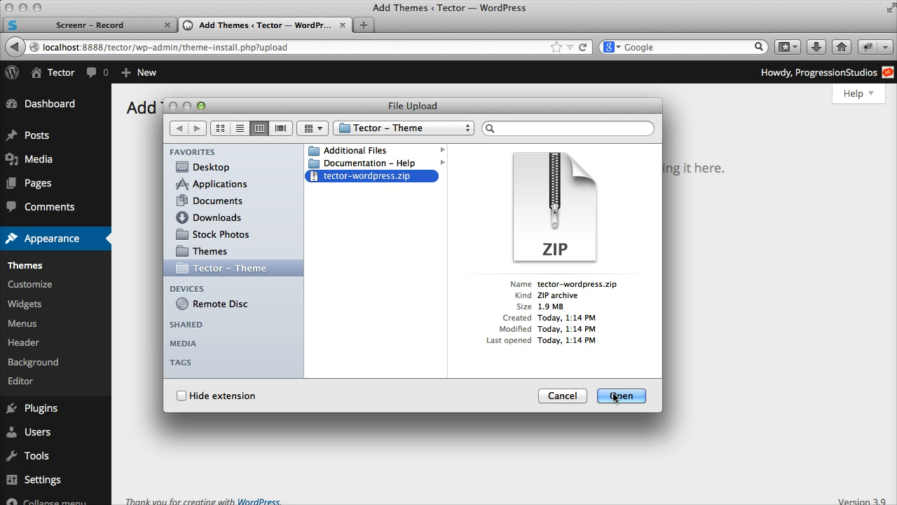
left_click_drag(438, 105, 503, 48)
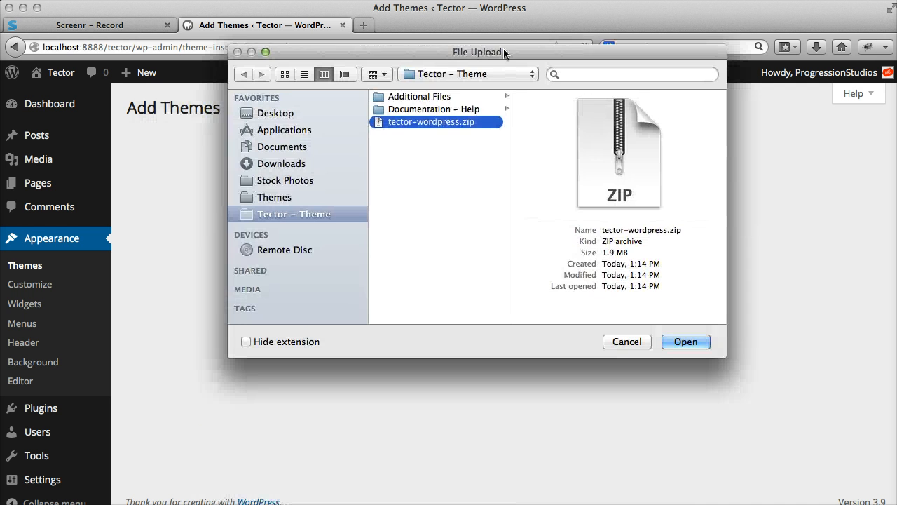
left_click(680, 338)
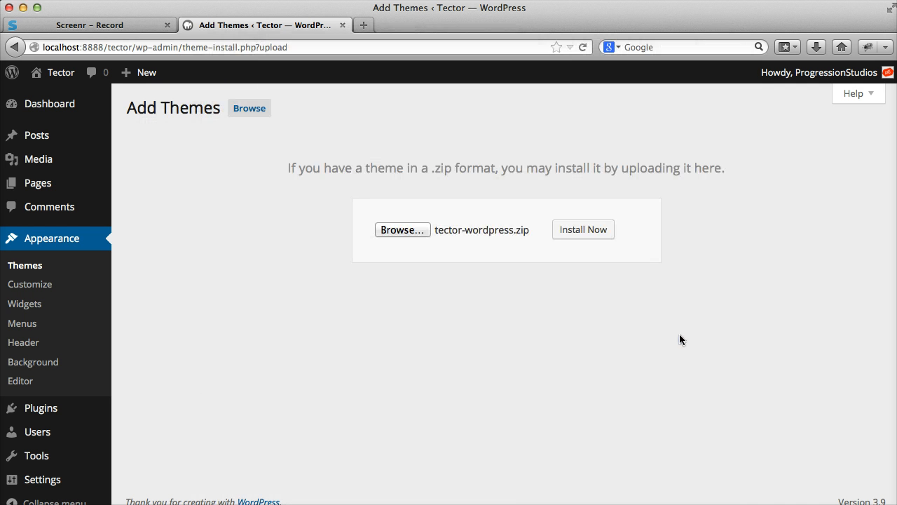
left_click(594, 238)
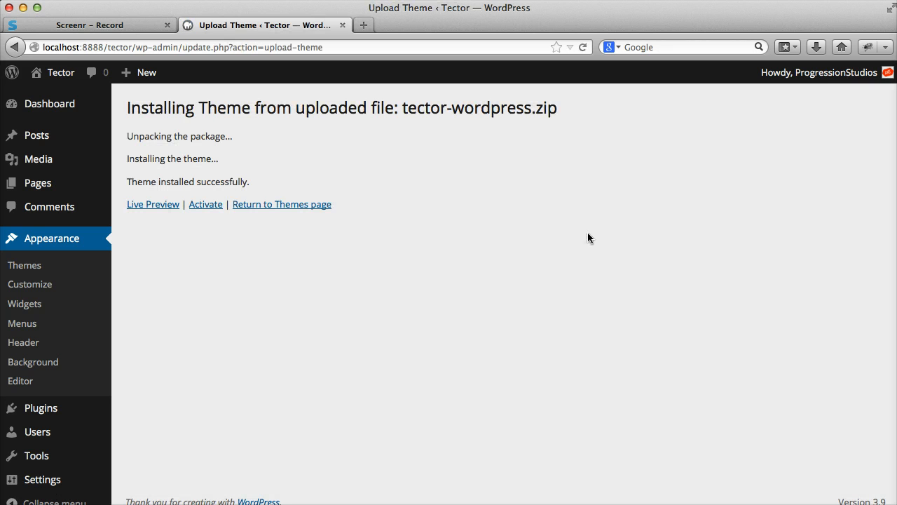
Step: Return to the installed themes and activate the Tector Progression theme
scroll(207, 213, "down", 1)
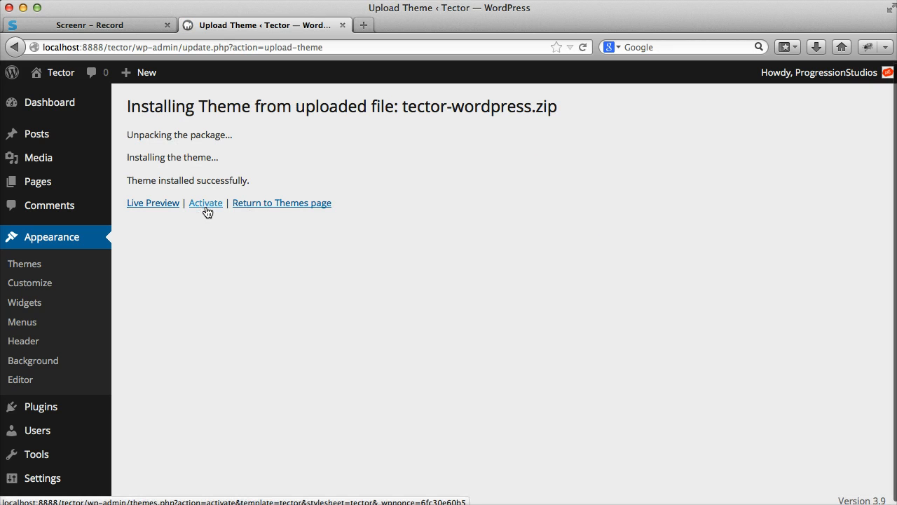
left_click(82, 270)
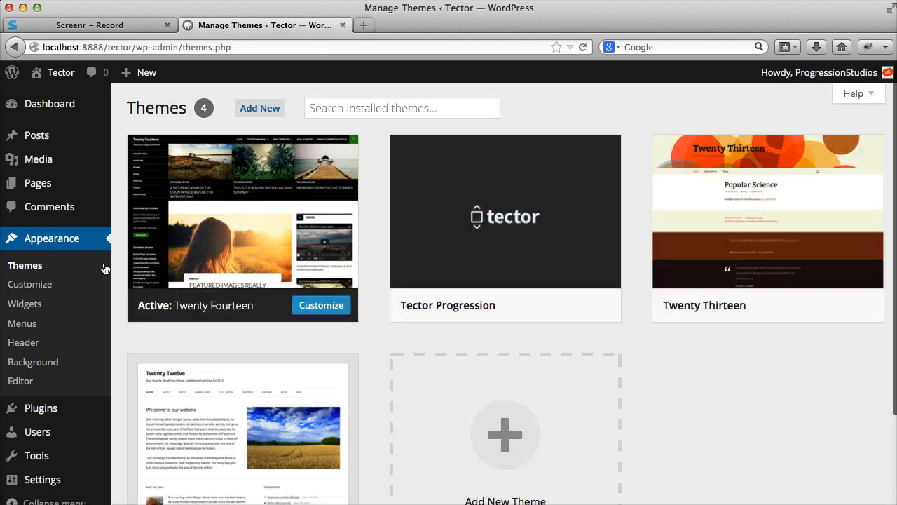
mouse_move(535, 245)
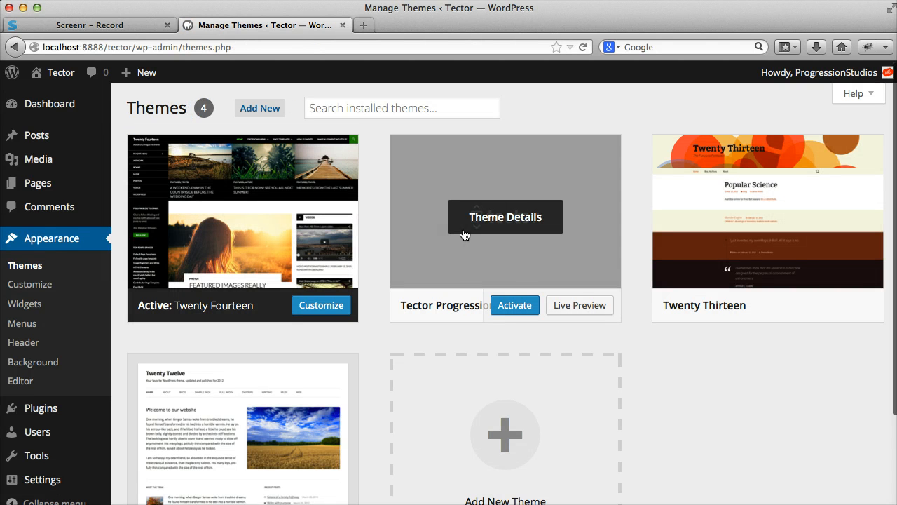
left_click(517, 306)
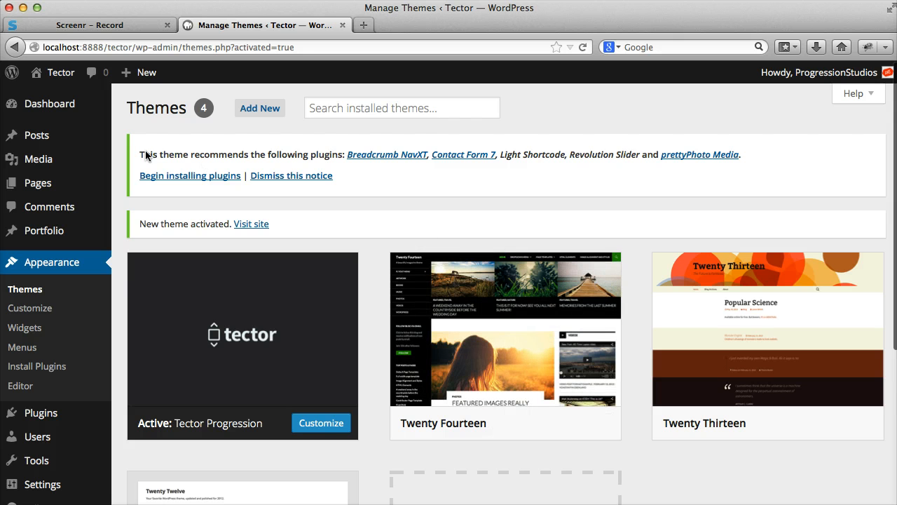
Step: Review the theme's recommended plugins notice and its plugin installer page, and dismiss the notice from the Pages list
left_click_drag(144, 155, 585, 174)
left_click(585, 174)
left_click(42, 188)
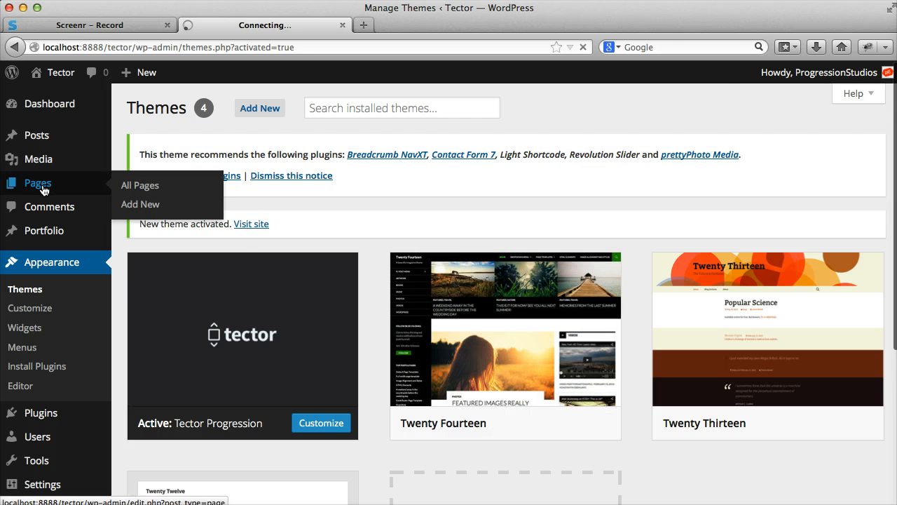
left_click_drag(176, 149, 569, 154)
left_click(578, 154)
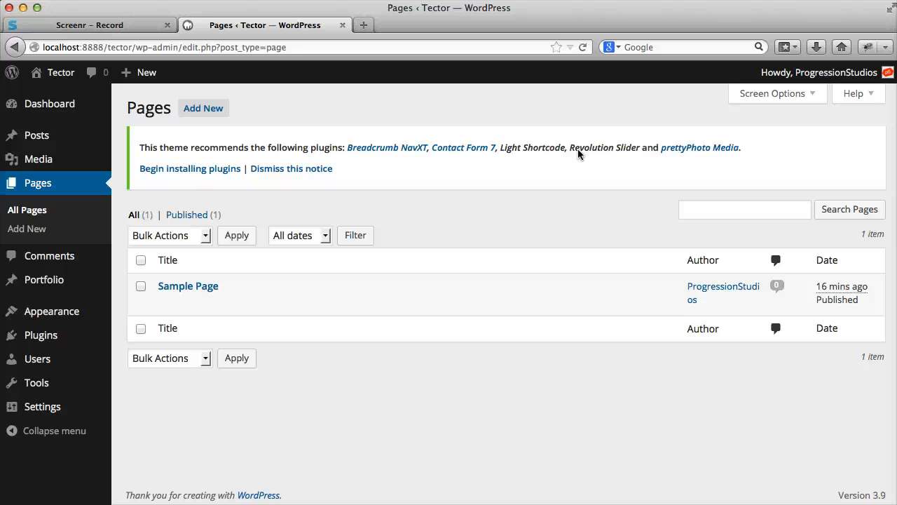
left_click(190, 169)
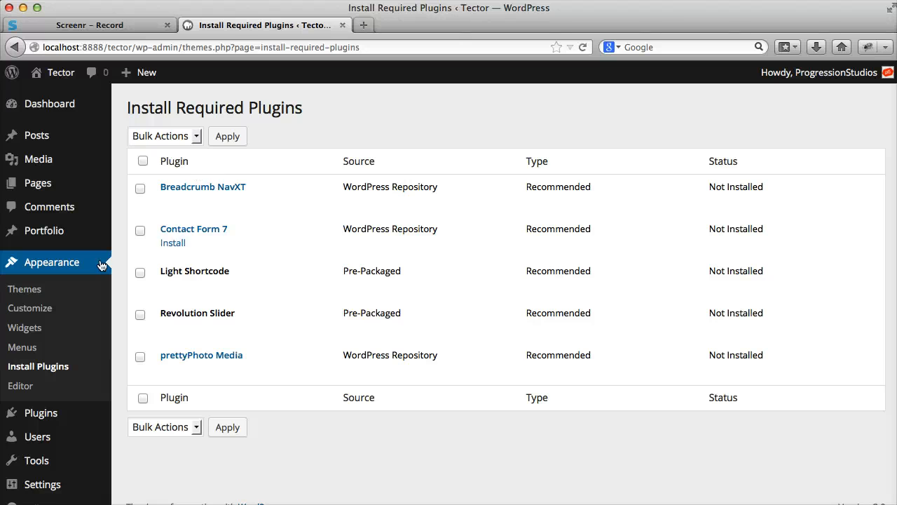
left_click(72, 181)
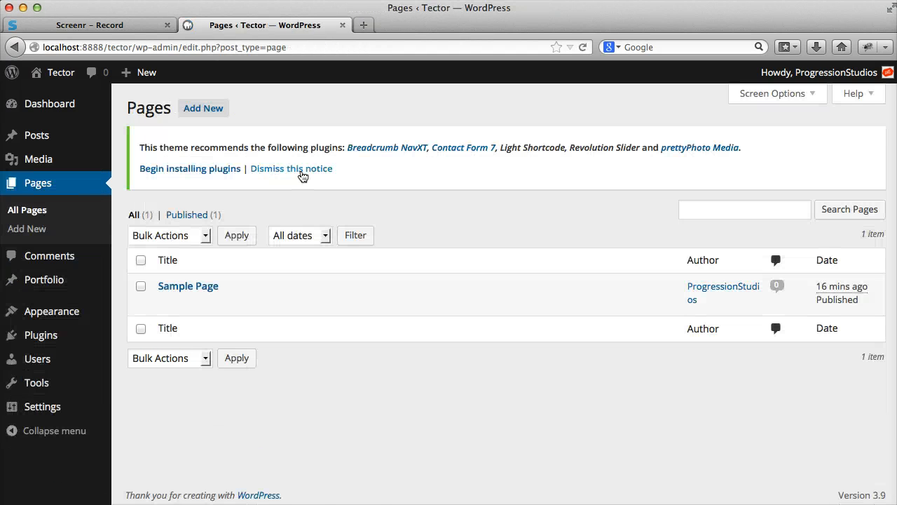
left_click(304, 170)
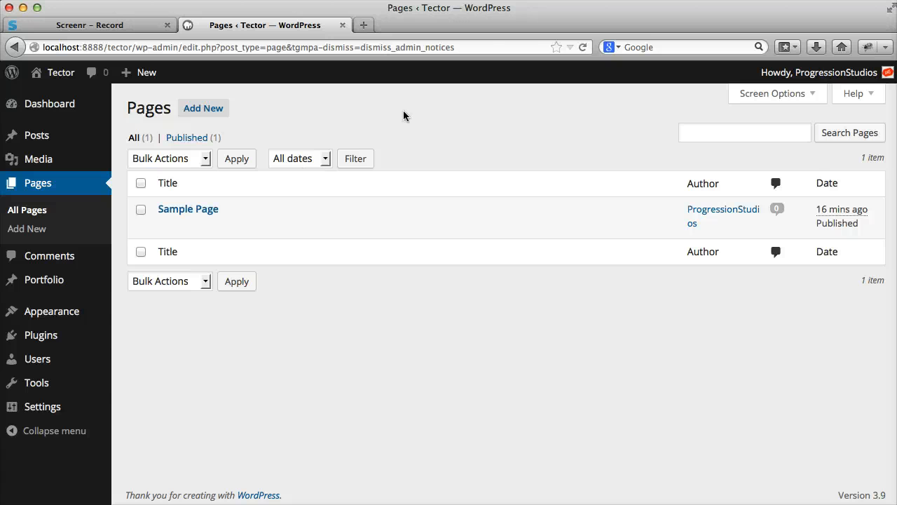
Step: Bulk-install all recommended plugins: Breadcrumb NavXT, Contact Form 7, Light Shortcode, Revolution Slider and prettyPhoto Media
left_click(66, 317)
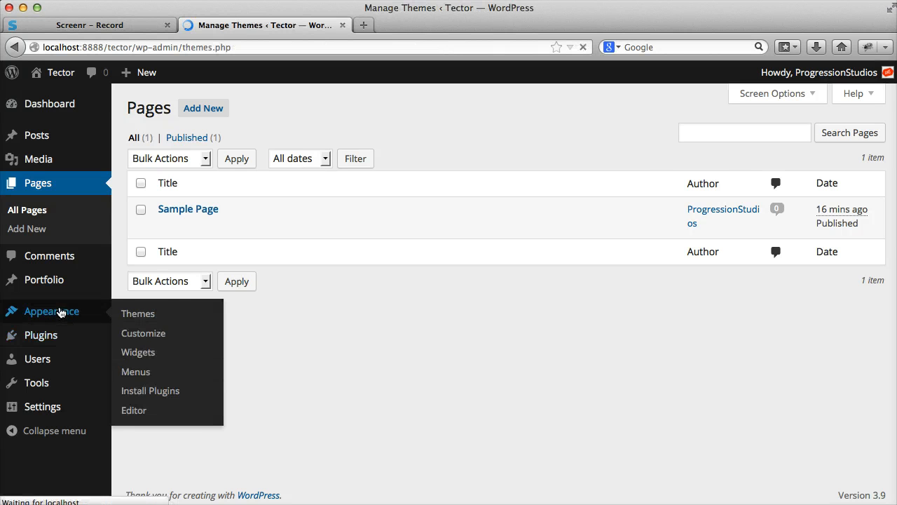
left_click(42, 367)
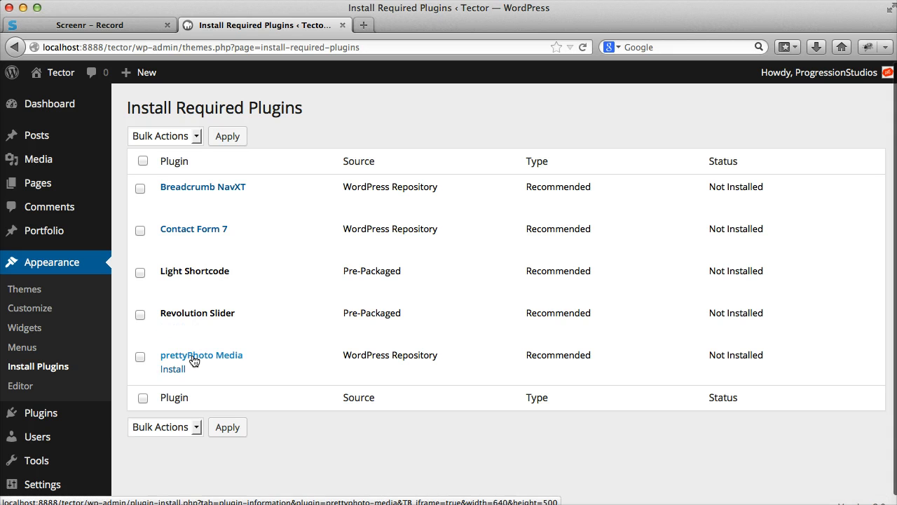
left_click(143, 163)
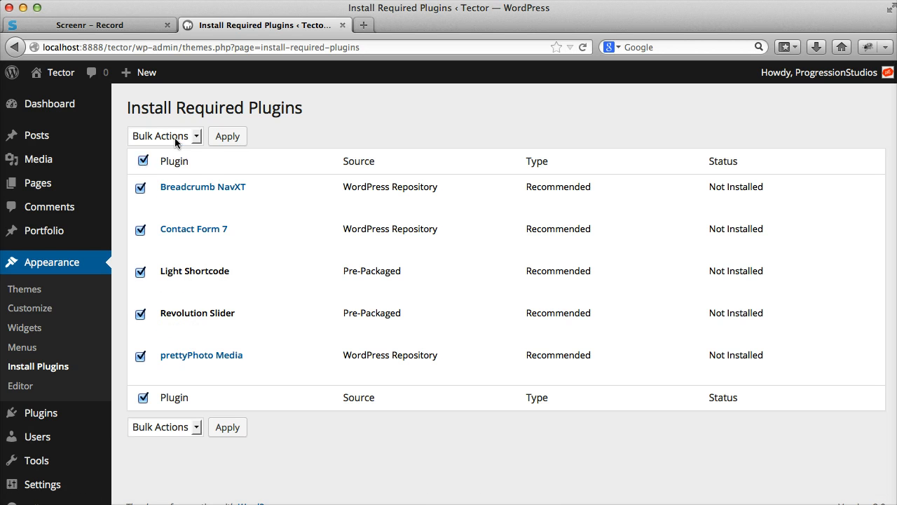
left_click(174, 138)
left_click(167, 169)
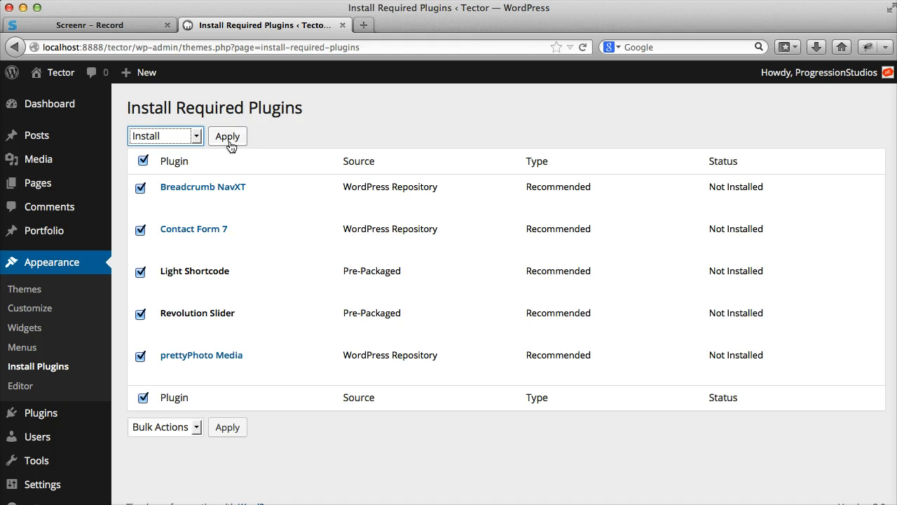
left_click(231, 137)
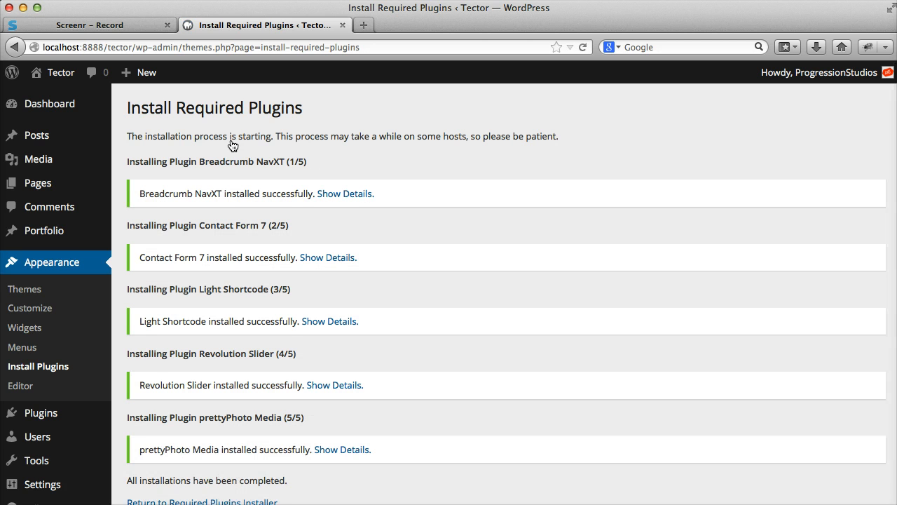
Step: Return to the required plugins installer and bulk-activate Breadcrumb NavXT, Contact Form 7, Light Shortcode, Revolution Slider and prettyPhoto Media
scroll(293, 183, "down", 2)
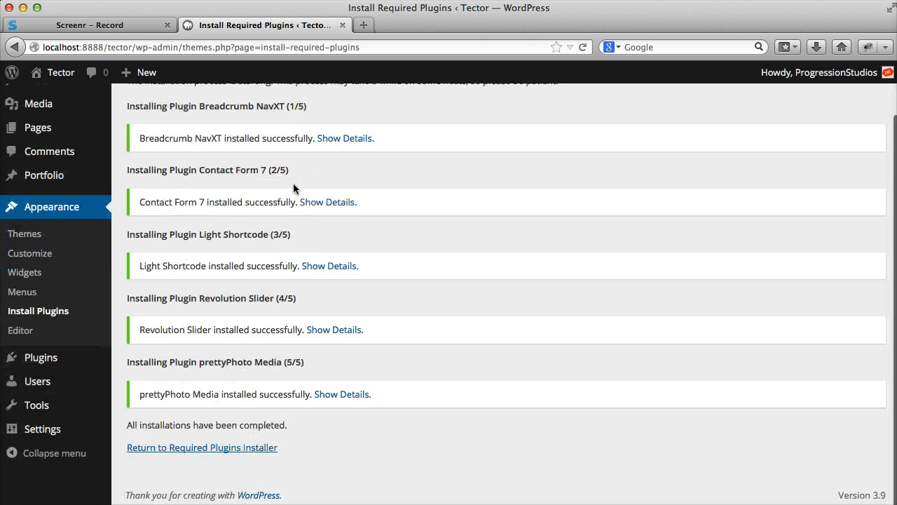
left_click(176, 449)
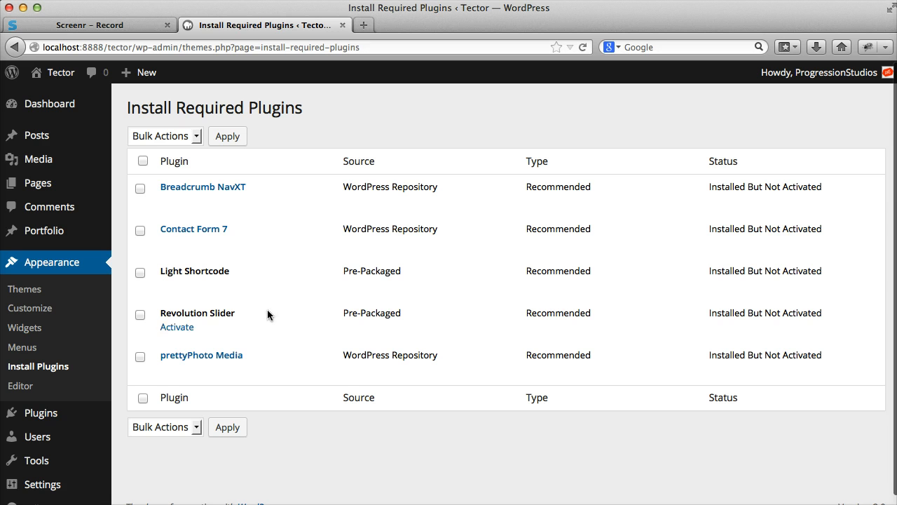
scroll(280, 352, "down", 1)
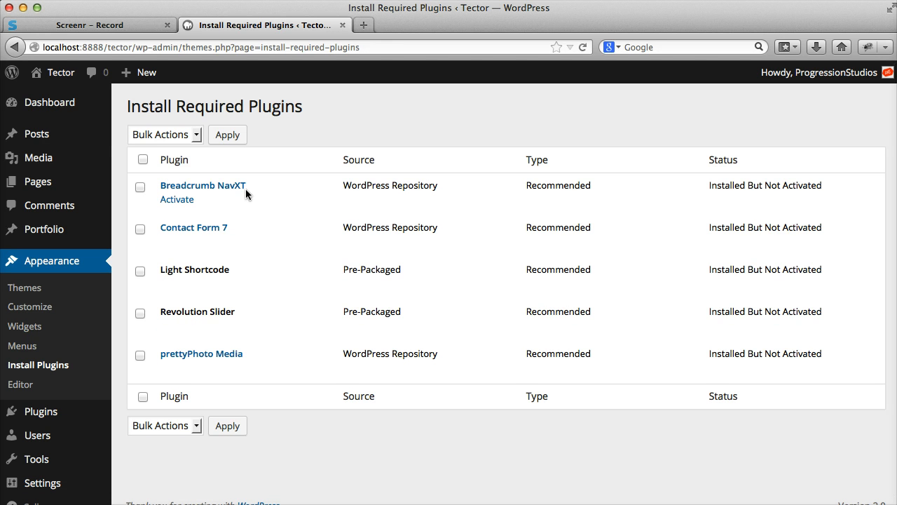
left_click(143, 160)
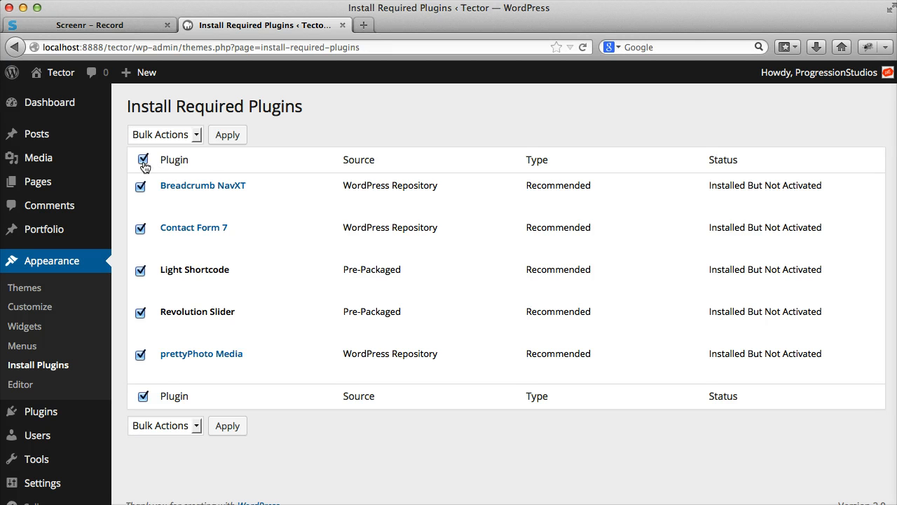
left_click(187, 130)
left_click(150, 180)
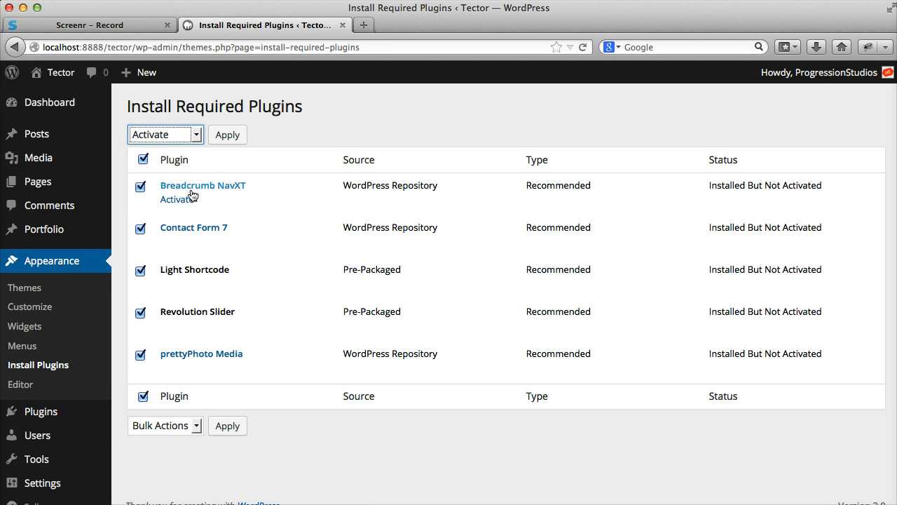
left_click(228, 140)
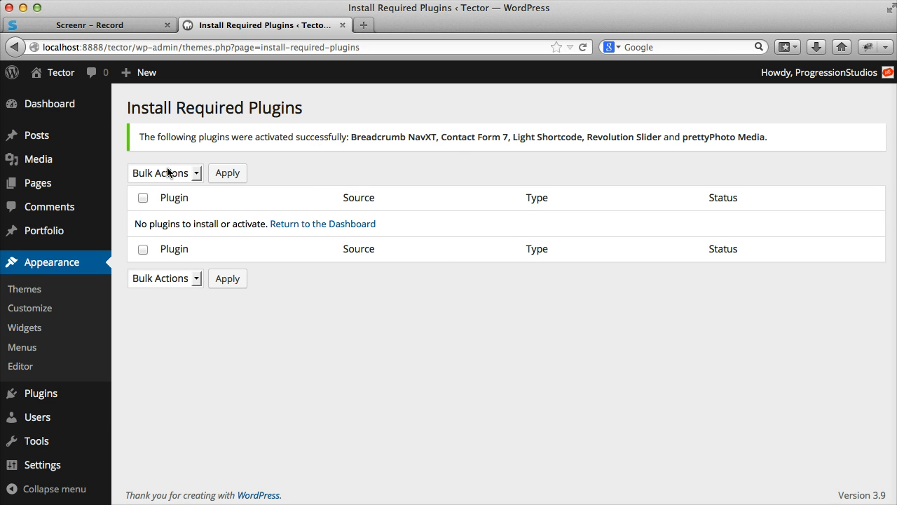
Step: Visit the Tector site's front end and look over the homepage from its header down to the footer
left_click(58, 75)
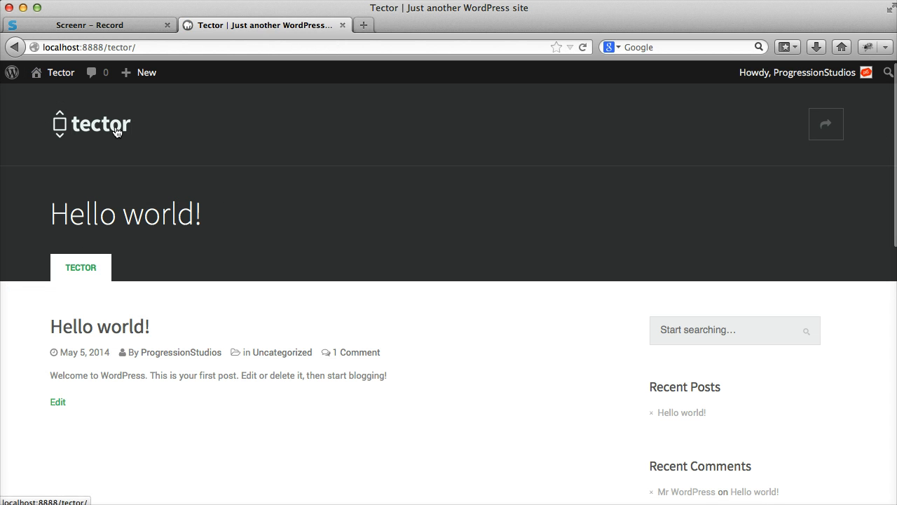
scroll(404, 284, "down", 10)
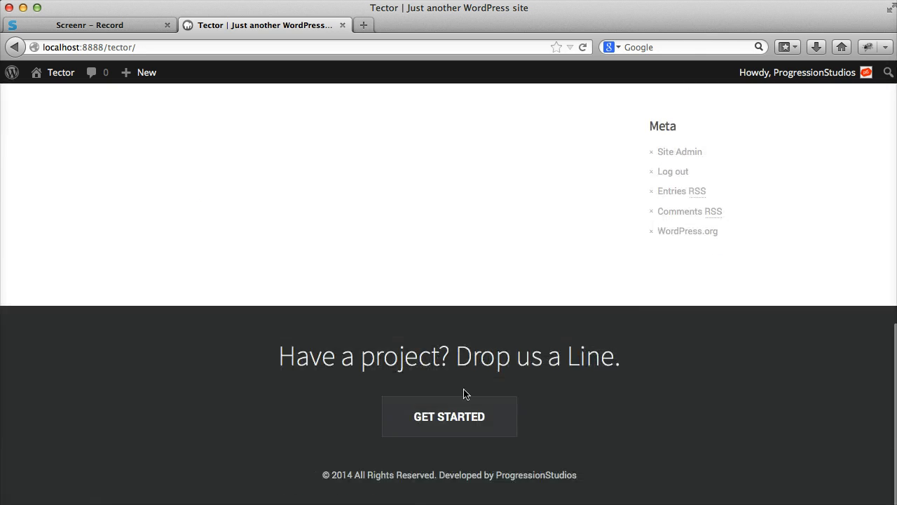
scroll(462, 413, "up", 10)
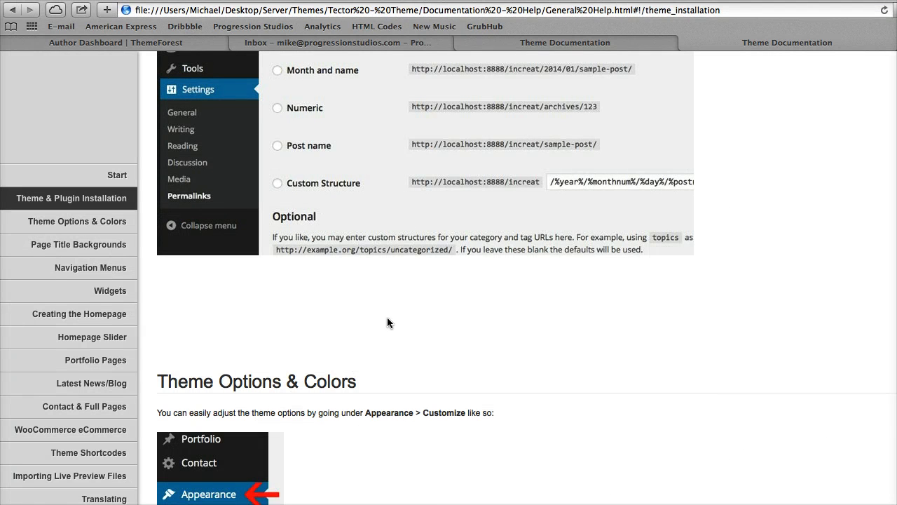
Step: Switch to the theme documentation in the other browser and review the Importing Live Preview Files section, including the WordPress Importer installation instructions
scroll(126, 302, "down", 2)
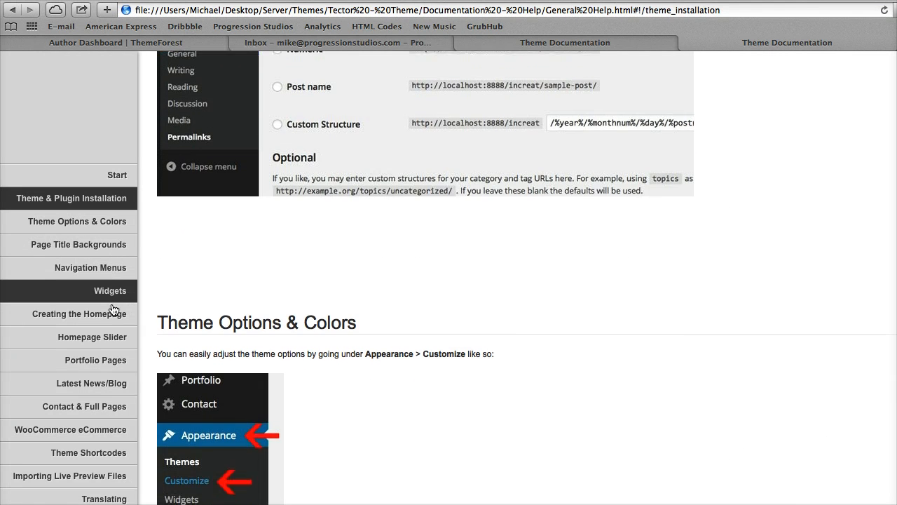
left_click(98, 483)
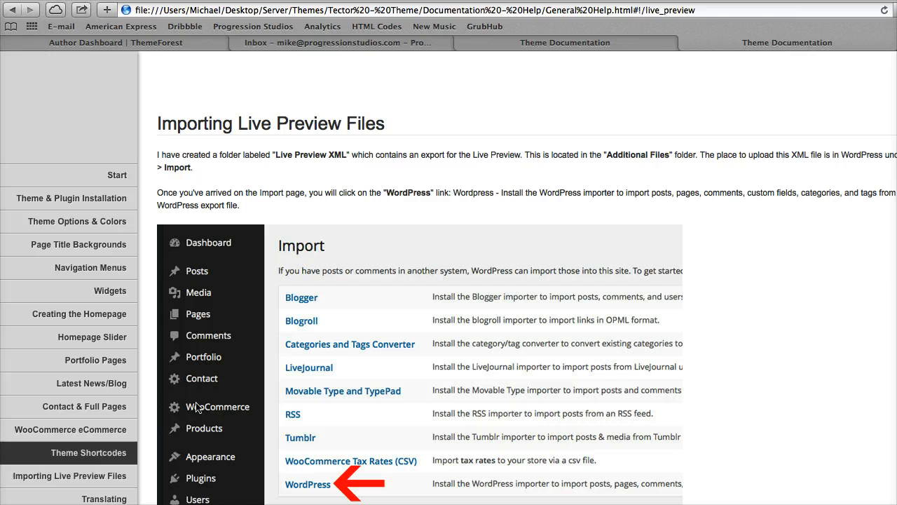
left_click_drag(161, 124, 451, 129)
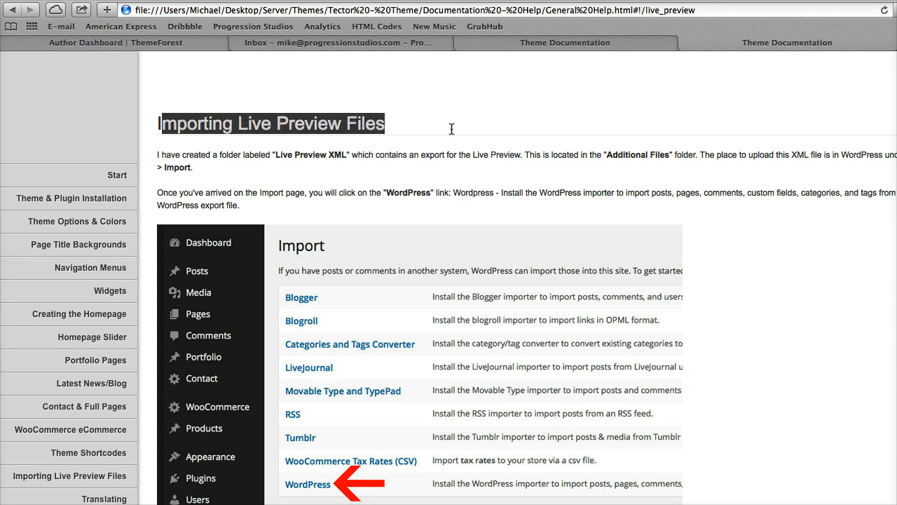
left_click(465, 134)
scroll(639, 152, "down", 6)
scroll(638, 153, "up", 9)
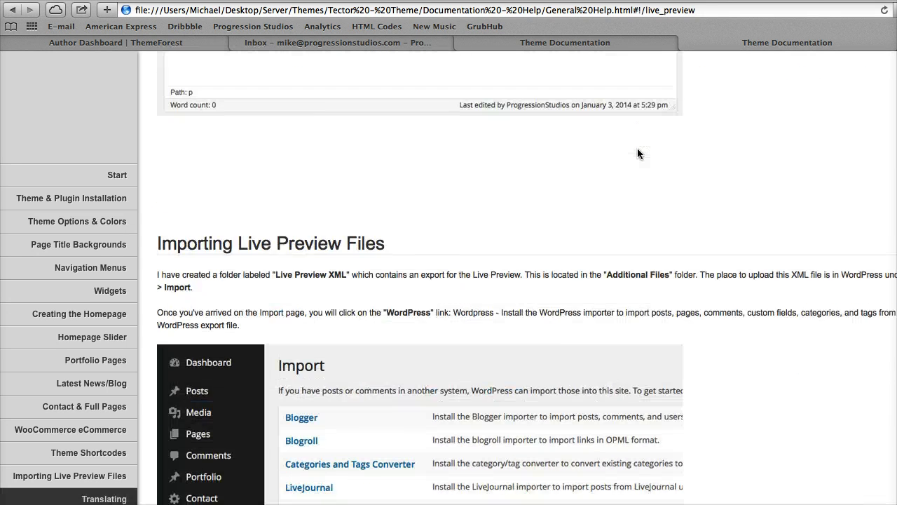
scroll(637, 153, "down", 4)
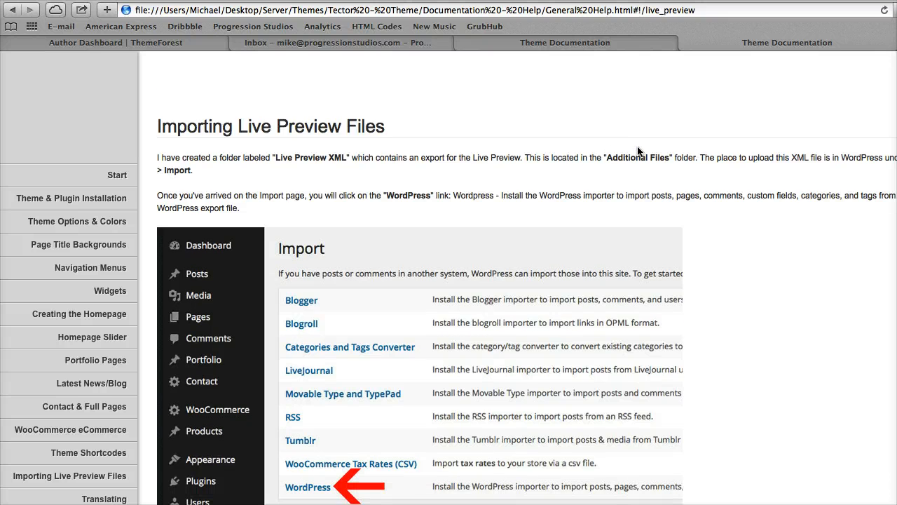
scroll(637, 149, "down", 20)
scroll(637, 146, "up", 9)
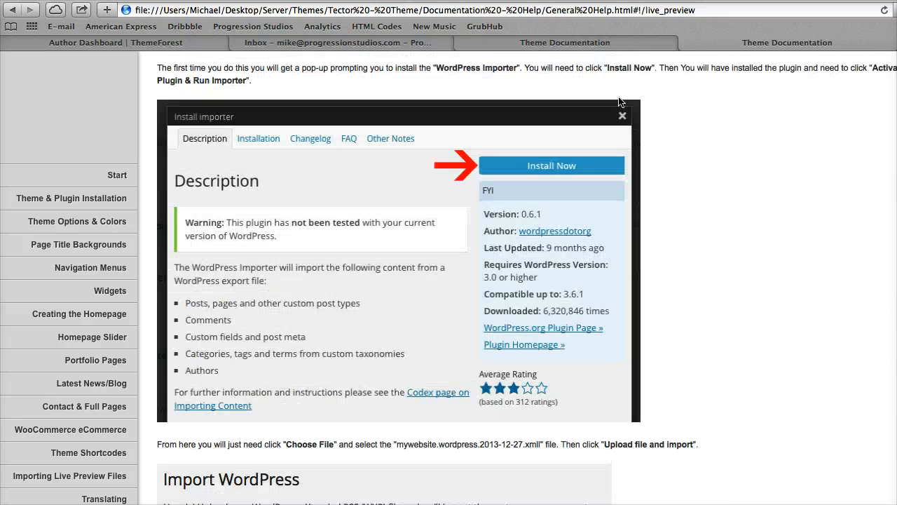